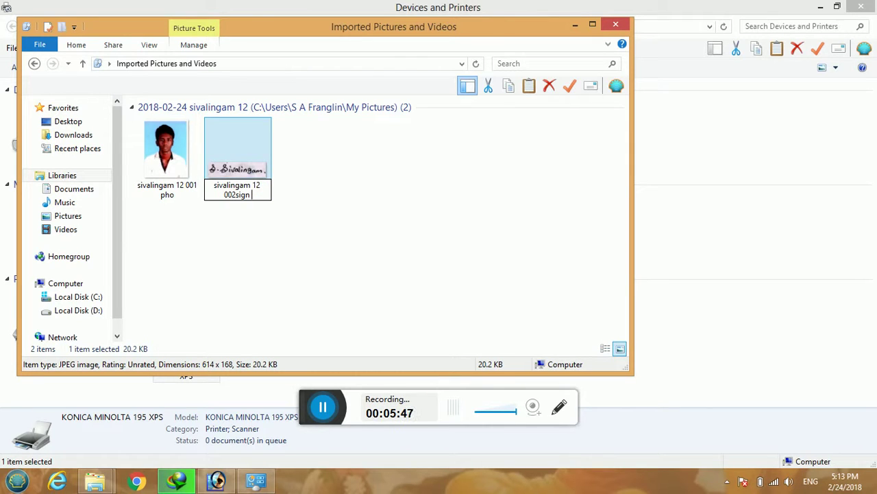
Step: Finish renaming the scanned signature image so that its file name ends in "002sign"
{"action": "type", "text": "n"}
{"action": "key", "text": "Return"}
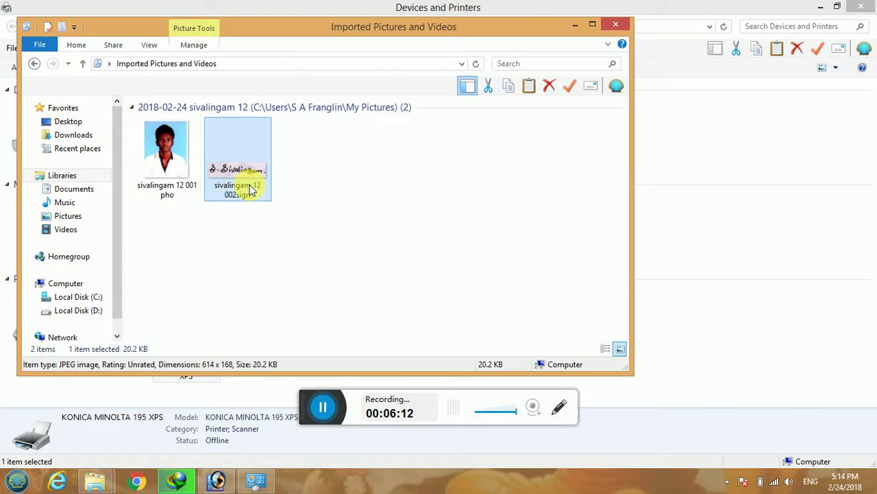
Step: Switch to Adobe Photoshop and close both open documents, 20180223_063752.jpg and Untitled-1, without saving changes
{"action": "left_click", "coordinate": [217, 480]}
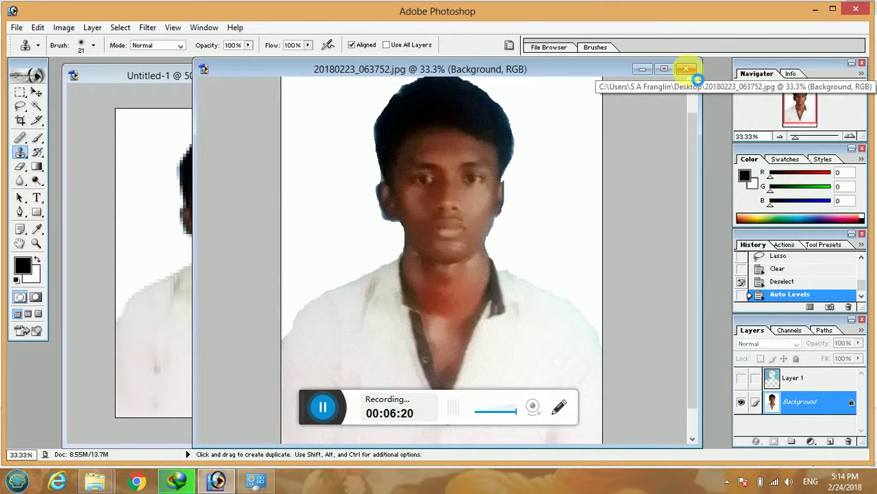
{"action": "left_click", "coordinate": [686, 69]}
{"action": "left_click", "coordinate": [451, 191]}
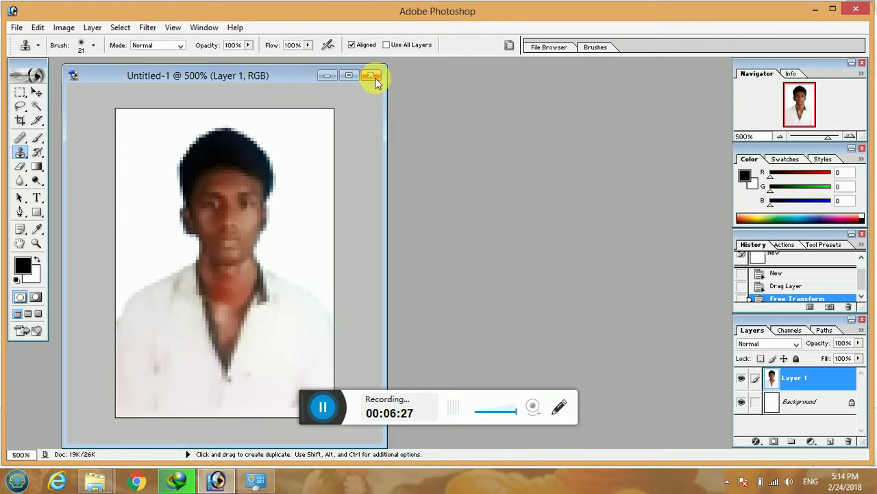
{"action": "left_click", "coordinate": [370, 74]}
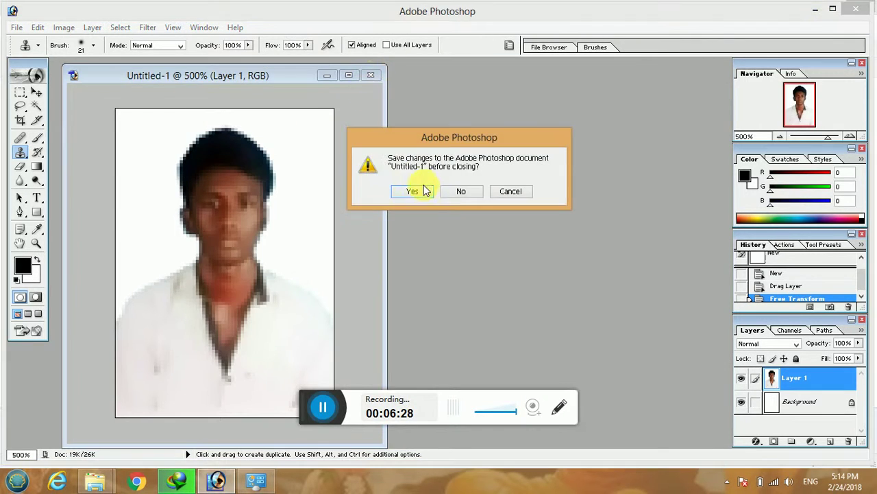
{"action": "left_click", "coordinate": [459, 194]}
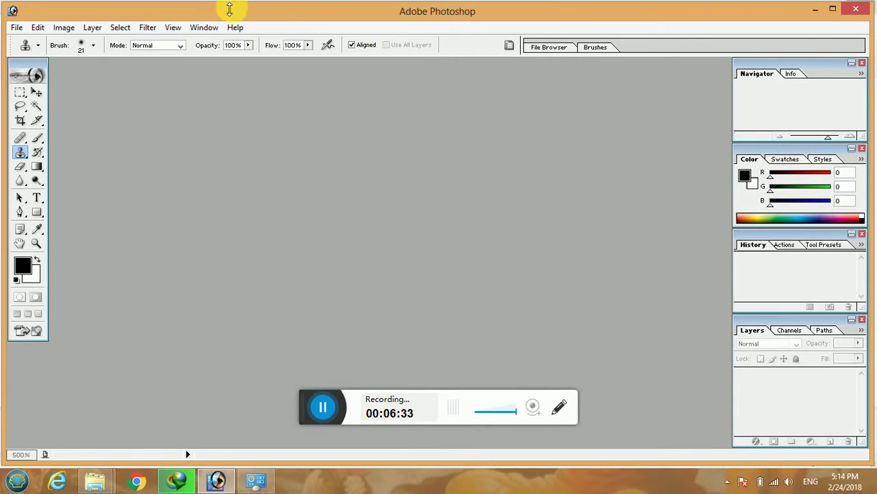
Step: Open both the scanned photo and the signature image from the 2018-02-24 scan folder in the Pictures library
{"action": "left_click", "coordinate": [18, 29]}
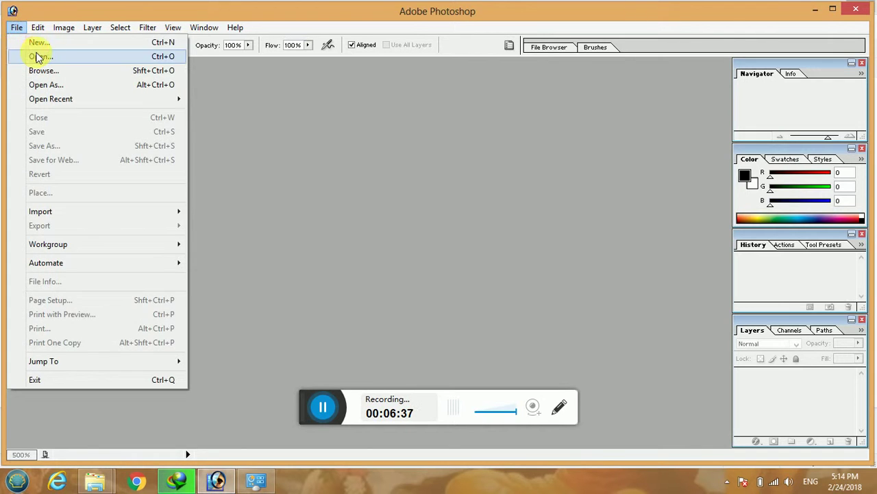
{"action": "left_click", "coordinate": [34, 55]}
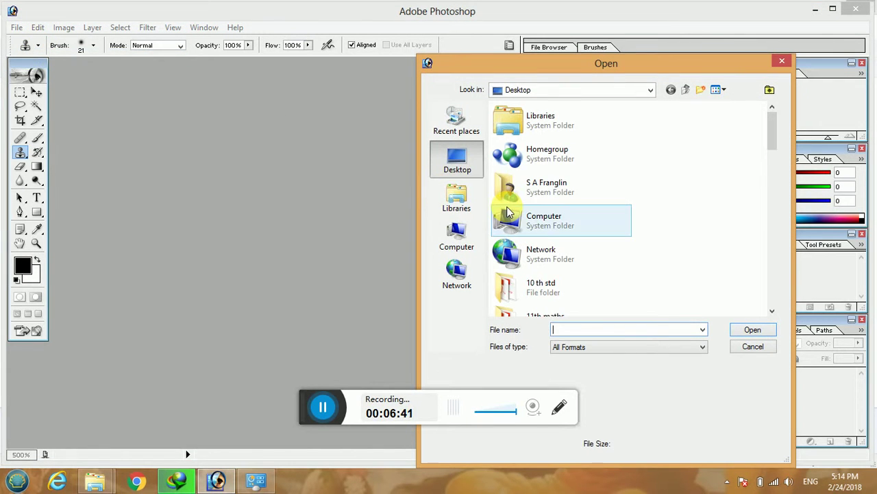
{"action": "left_click", "coordinate": [466, 243]}
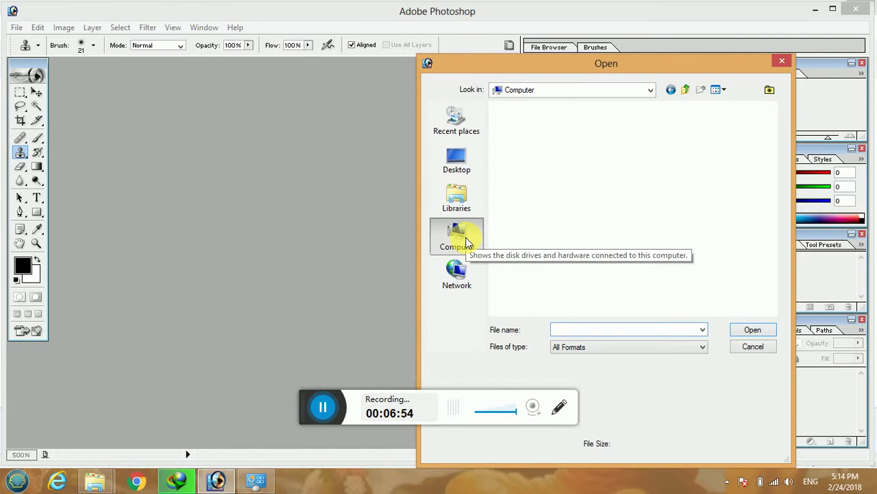
{"action": "left_click", "coordinate": [464, 197]}
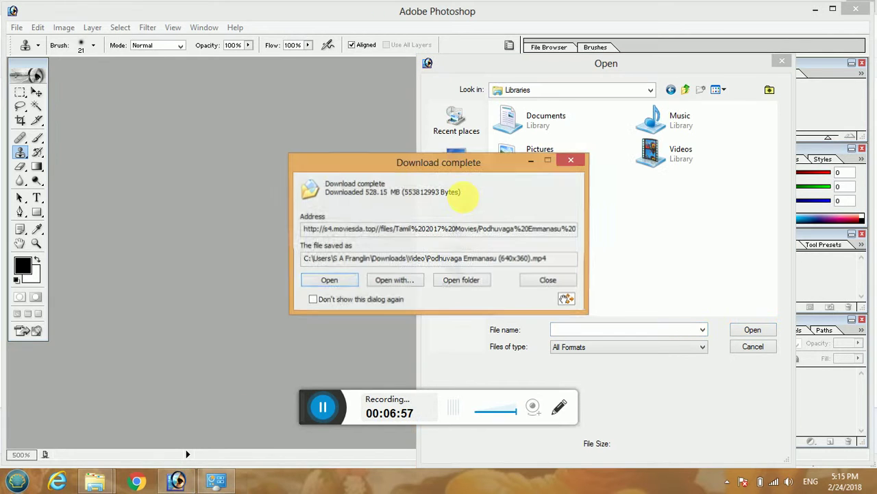
{"action": "left_click", "coordinate": [571, 160]}
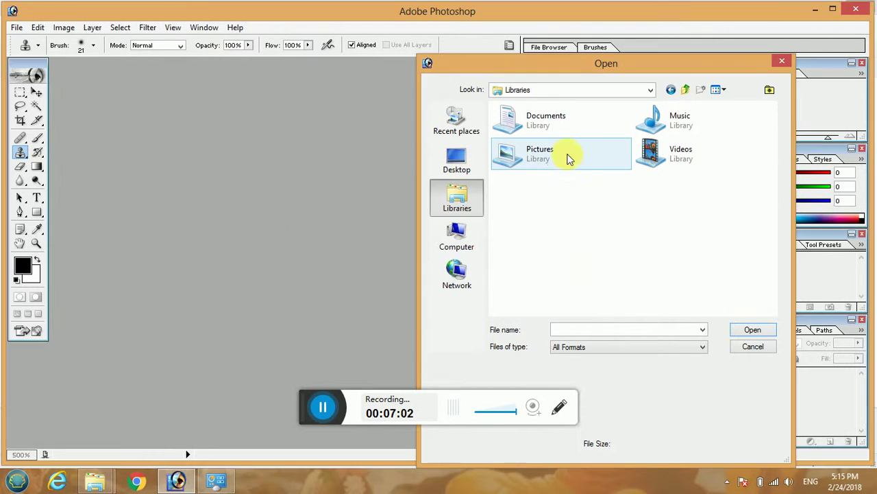
{"action": "double_click", "coordinate": [568, 160]}
{"action": "double_click", "coordinate": [519, 143]}
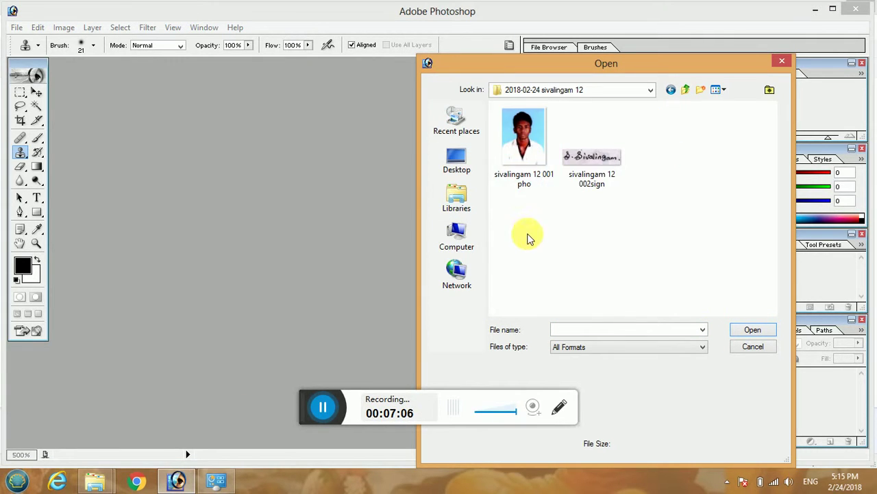
{"action": "left_click_drag", "start_coordinate": [527, 234], "coordinate": [621, 109]}
{"action": "left_click", "coordinate": [752, 329]}
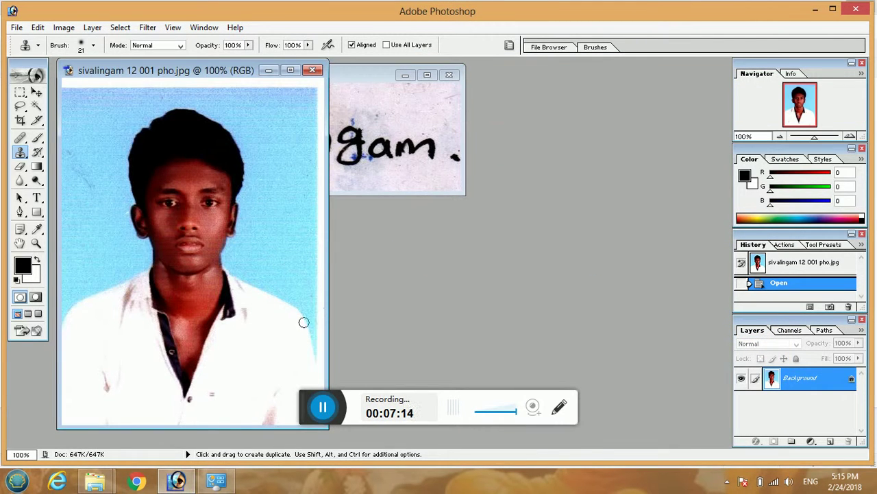
Step: Check the file details of the photo and signature images in the Pictures scan folder in File Explorer
{"action": "left_click", "coordinate": [18, 480]}
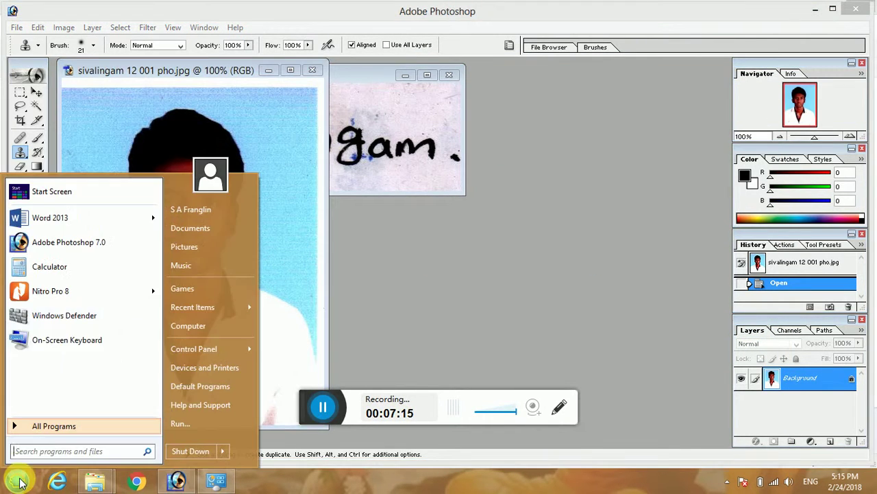
{"action": "left_click", "coordinate": [198, 253]}
{"action": "double_click", "coordinate": [176, 186]}
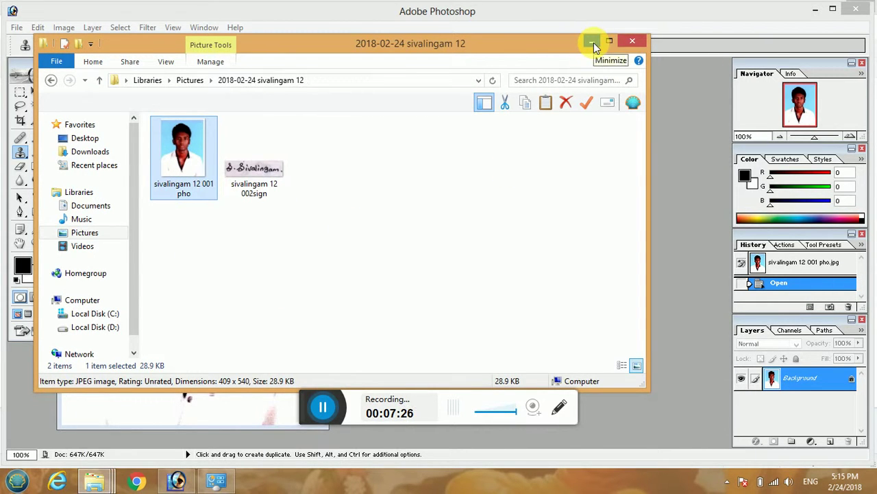
{"action": "left_click", "coordinate": [268, 172]}
{"action": "left_click", "coordinate": [589, 41]}
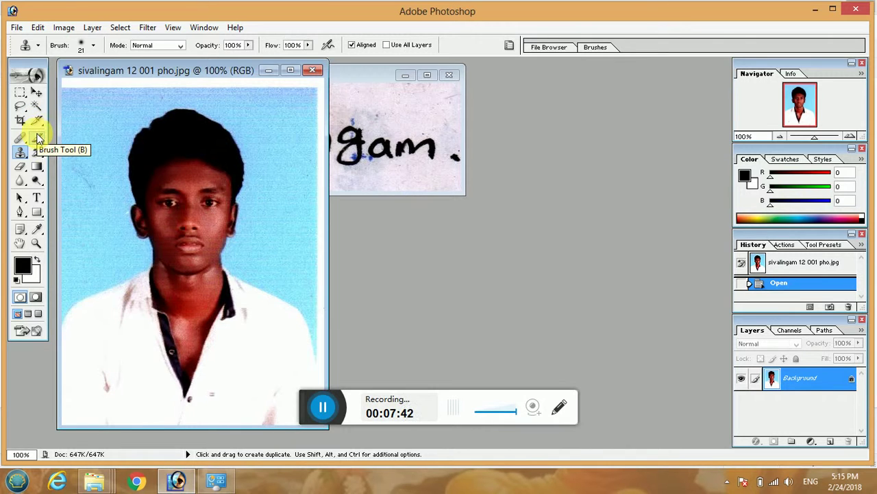
Step: Set the foreground colour to near-white FEFAFA (R 254, G 250, B 250)
{"action": "left_click", "coordinate": [25, 264]}
{"action": "left_click", "coordinate": [291, 166]}
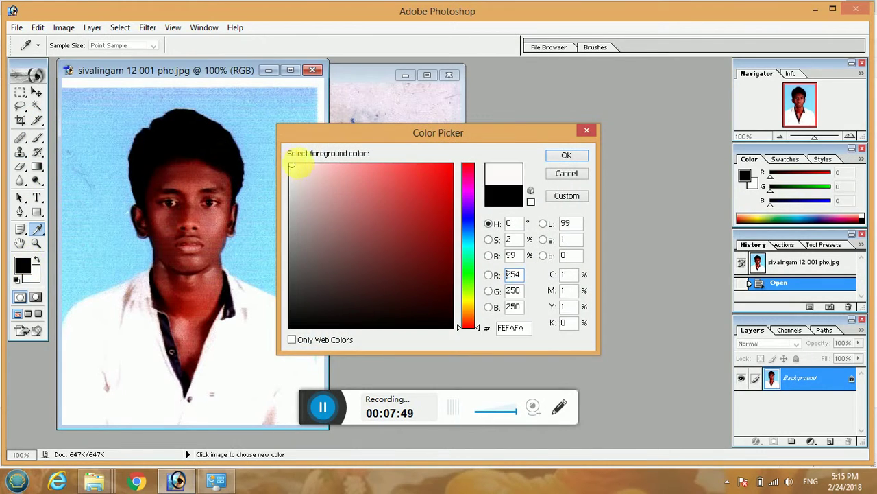
{"action": "left_click", "coordinate": [564, 155]}
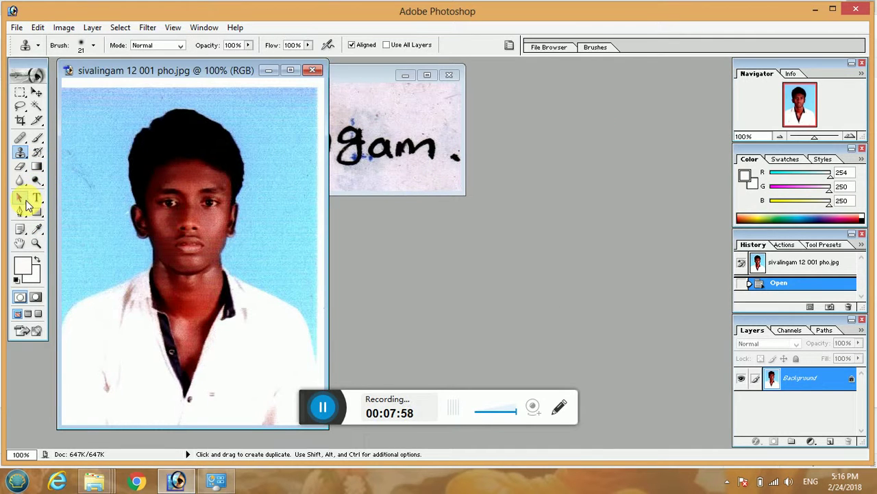
Step: Fill the photo's blue background with the near-white foreground colour using the Paint Bucket tool
{"action": "left_click", "coordinate": [25, 201]}
{"action": "left_click", "coordinate": [25, 182]}
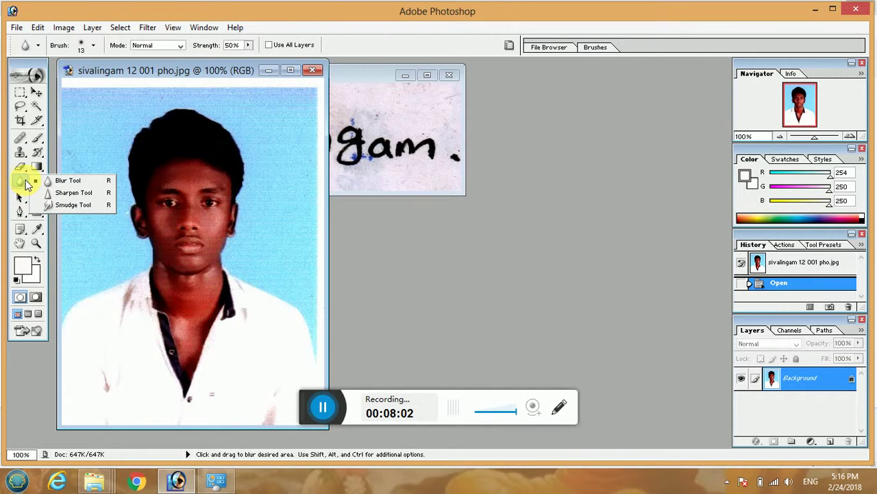
{"action": "left_click", "coordinate": [38, 166]}
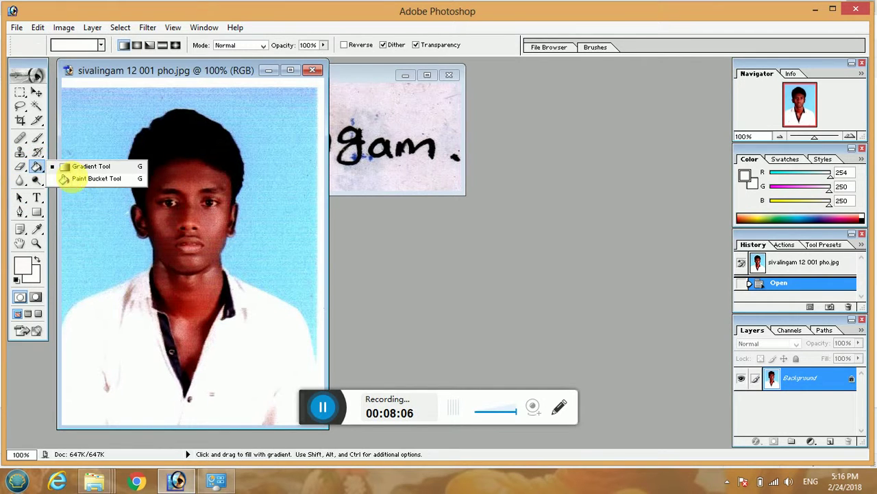
{"action": "left_click", "coordinate": [75, 179]}
{"action": "left_click", "coordinate": [80, 173]}
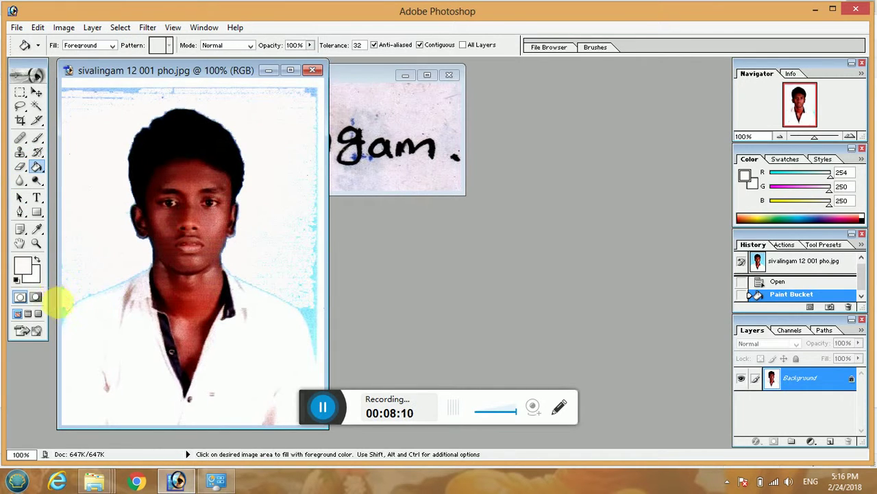
Step: Fill the remaining blue patches along the photo's edges and around the shoulders with the near-white colour
{"action": "left_click", "coordinate": [67, 317]}
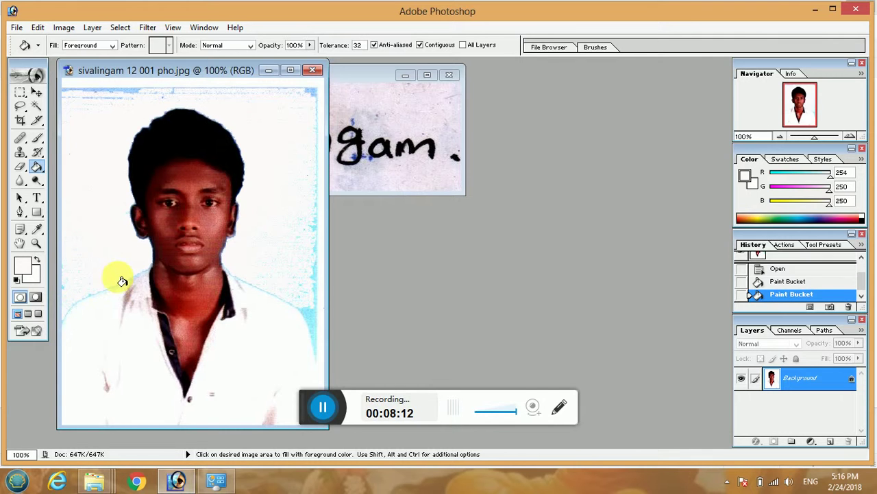
{"action": "left_click", "coordinate": [312, 310]}
{"action": "left_click", "coordinate": [316, 277]}
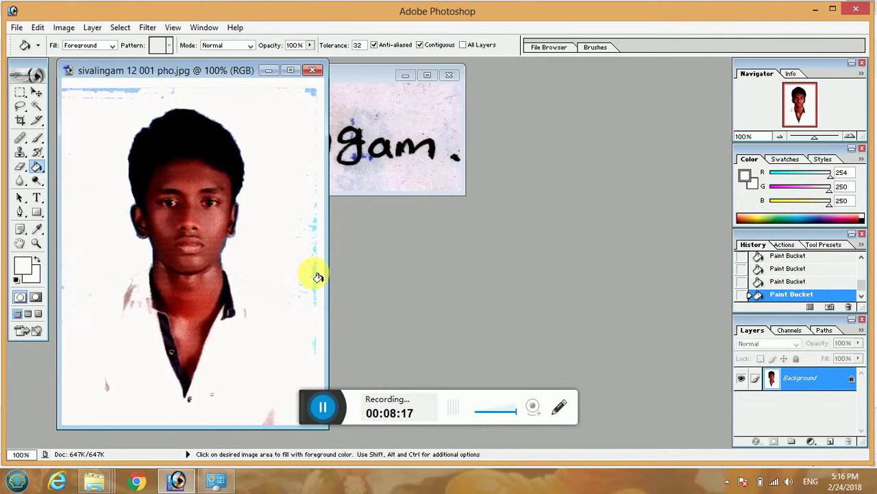
{"action": "left_click", "coordinate": [313, 290]}
{"action": "left_click", "coordinate": [313, 293]}
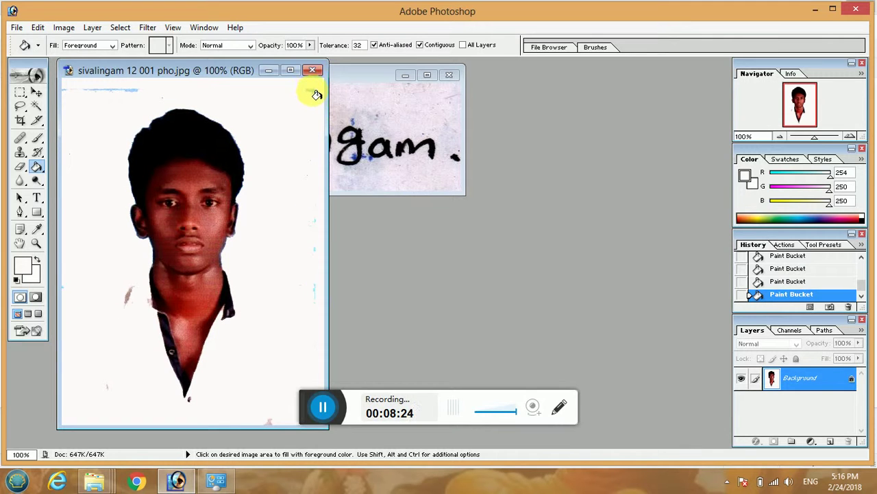
{"action": "left_click", "coordinate": [108, 91]}
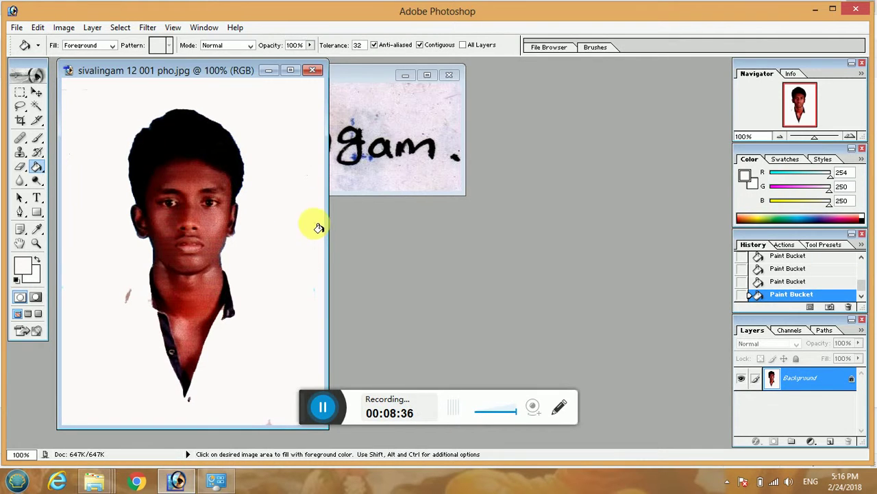
{"action": "left_click", "coordinate": [266, 160]}
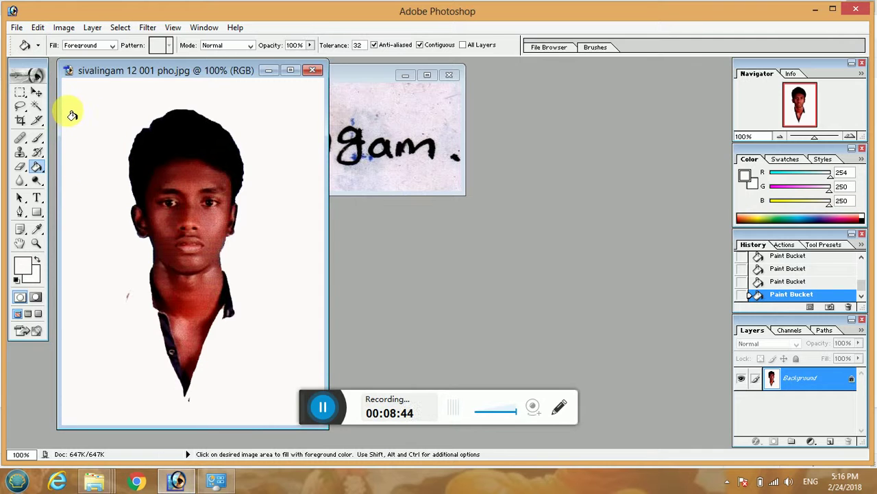
{"action": "left_click", "coordinate": [37, 197]}
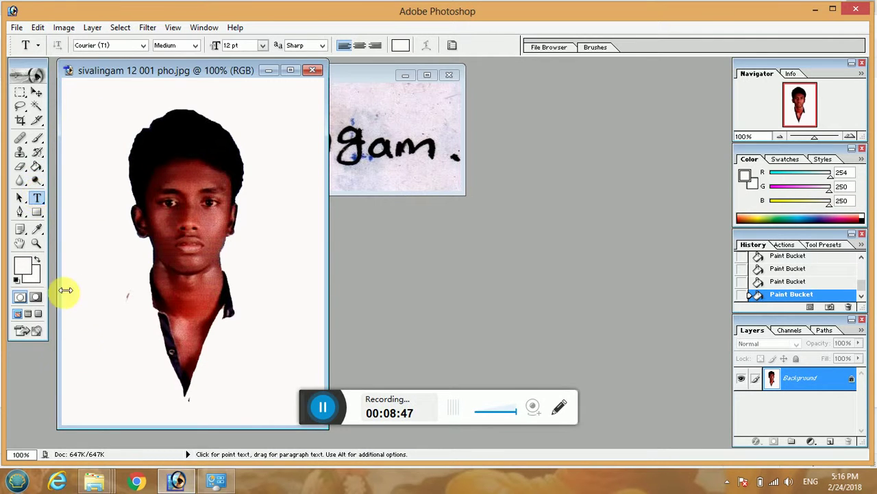
Step: Switch to File Explorer and open the Documents subfolder inside Downloads
{"action": "mouse_move", "coordinate": [101, 476]}
{"action": "left_click", "coordinate": [117, 398]}
{"action": "left_click", "coordinate": [592, 9]}
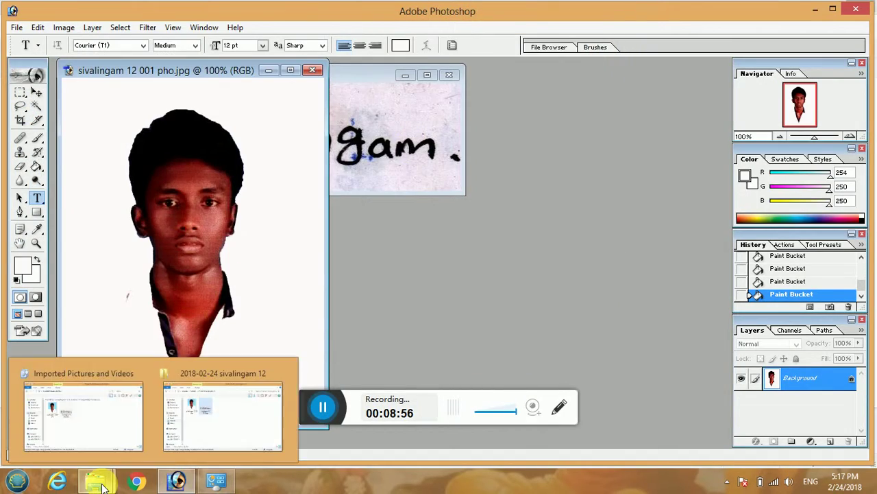
{"action": "left_click", "coordinate": [110, 425]}
{"action": "left_click", "coordinate": [73, 135]}
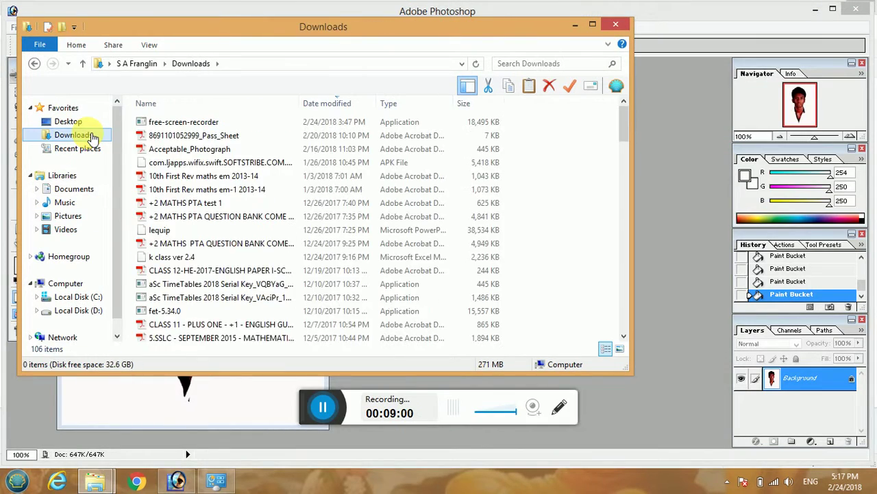
{"action": "left_click", "coordinate": [202, 216]}
{"action": "key", "text": "End"}
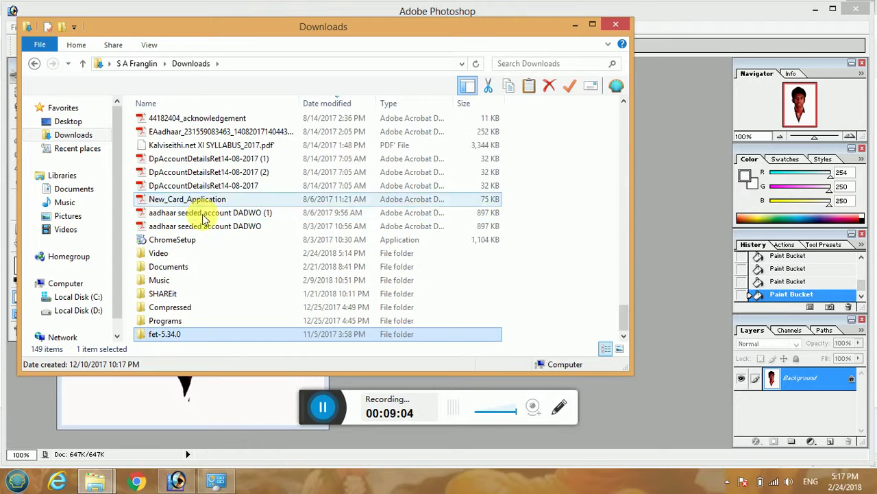
{"action": "double_click", "coordinate": [210, 268]}
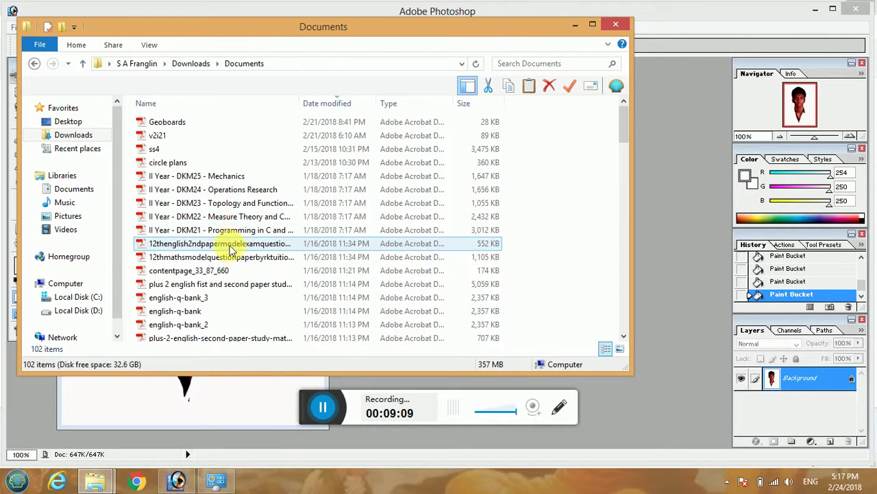
Step: Look through the PDF files in the Downloads Documents folder, and close the folder window
{"action": "left_click", "coordinate": [238, 272]}
{"action": "key", "text": "Down"}
{"action": "key", "text": "Down"}
{"action": "key", "text": "Down"}
{"action": "key", "text": "Down"}
{"action": "key", "text": "Down"}
{"action": "key", "text": "Down"}
{"action": "key", "text": "Down"}
{"action": "key", "text": "Down"}
{"action": "key", "text": "Down"}
{"action": "key", "text": "Down"}
{"action": "key", "text": "Down"}
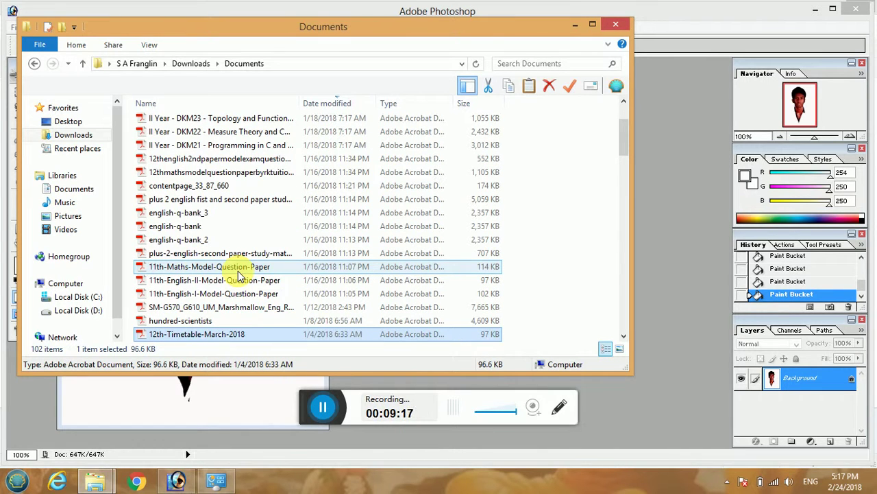
{"action": "key", "text": "Down"}
{"action": "key", "text": "Down"}
{"action": "key", "text": "Down"}
{"action": "key", "text": "Down"}
{"action": "key", "text": "Down"}
{"action": "key", "text": "Down"}
{"action": "key", "text": "Down"}
{"action": "key", "text": "Down"}
{"action": "key", "text": "Down"}
{"action": "key", "text": "Down"}
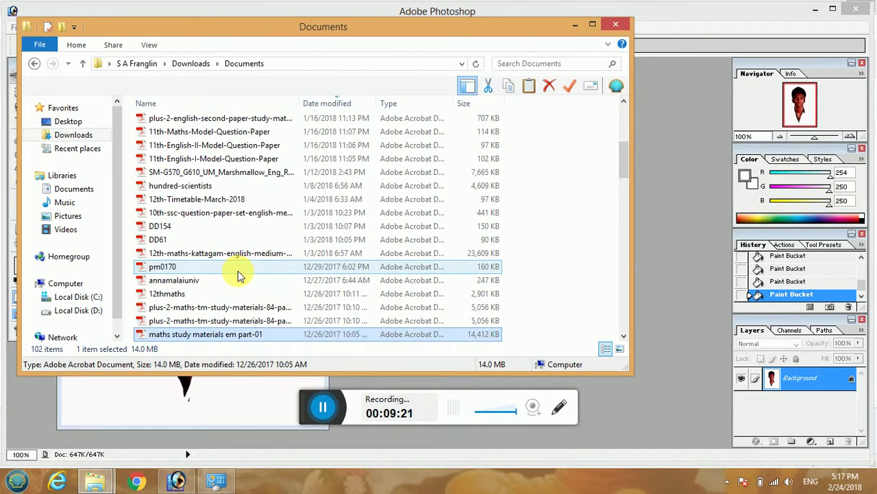
{"action": "key", "text": "Down"}
{"action": "key", "text": "Down"}
{"action": "key", "text": "Down"}
{"action": "key", "text": "Down"}
{"action": "key", "text": "Down"}
{"action": "key", "text": "Down"}
{"action": "key", "text": "Down"}
{"action": "key", "text": "Down"}
{"action": "key", "text": "Down"}
{"action": "key", "text": "Down"}
{"action": "key", "text": "Down"}
{"action": "key", "text": "Down"}
{"action": "key", "text": "Down"}
{"action": "key", "text": "Down"}
{"action": "key", "text": "Down"}
{"action": "key", "text": "Down"}
{"action": "key", "text": "Down"}
{"action": "key", "text": "Down"}
{"action": "key", "text": "Down"}
{"action": "key", "text": "Down"}
{"action": "key", "text": "Down"}
{"action": "key", "text": "Down"}
{"action": "key", "text": "Down"}
{"action": "key", "text": "Down"}
{"action": "key", "text": "Down"}
{"action": "key", "text": "Down"}
{"action": "key", "text": "Down"}
{"action": "key", "text": "Down"}
{"action": "key", "text": "Down"}
{"action": "key", "text": "Down"}
{"action": "key", "text": "Down"}
{"action": "key", "text": "Down"}
{"action": "key", "text": "Down"}
{"action": "key", "text": "Down"}
{"action": "key", "text": "Down"}
{"action": "key", "text": "Down"}
{"action": "key", "text": "Down"}
{"action": "key", "text": "Down"}
{"action": "key", "text": "Down"}
{"action": "key", "text": "Down"}
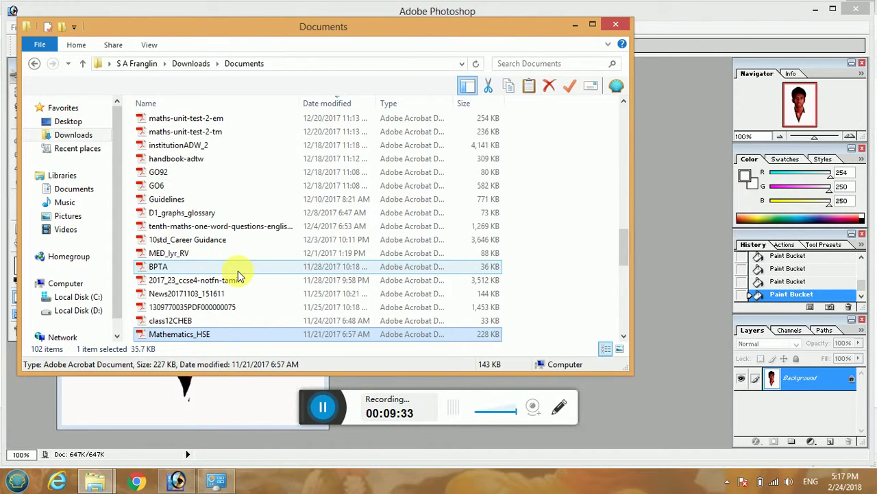
{"action": "left_click", "coordinate": [615, 30]}
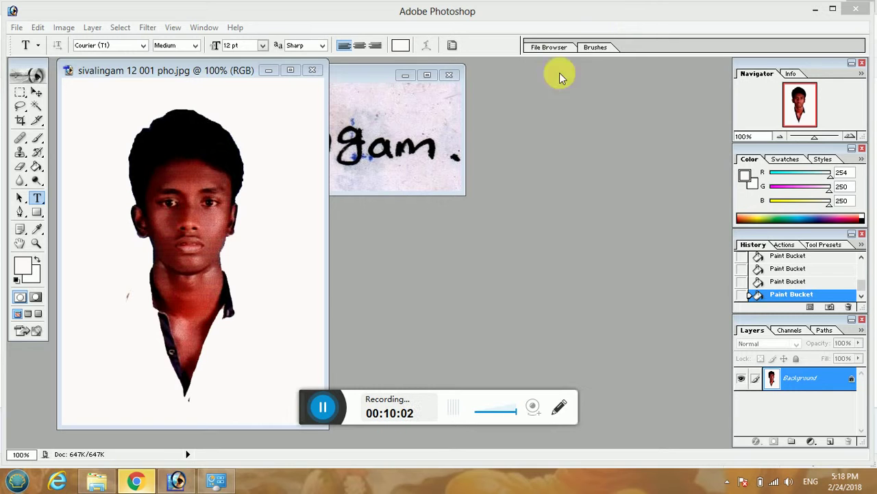
Step: Switch to Chrome and open the "sample photo pdf" email from the second page of the Gmail inbox
{"action": "left_click", "coordinate": [136, 480]}
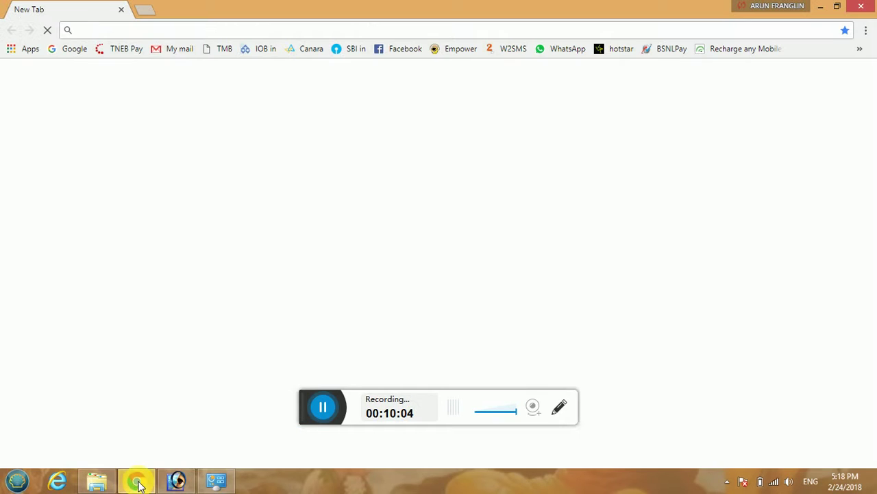
{"action": "left_click", "coordinate": [175, 55]}
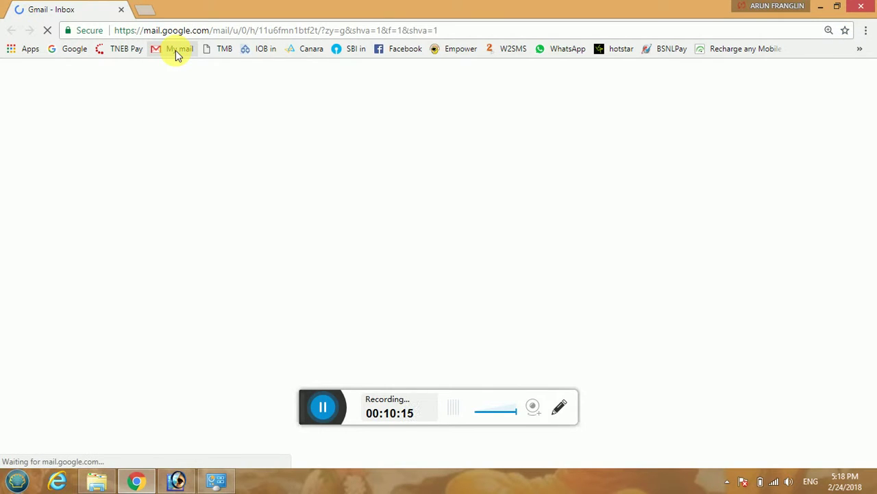
{"action": "scroll", "coordinate": [258, 173], "scroll_direction": "down", "scroll_amount": 1}
{"action": "scroll", "coordinate": [259, 173], "scroll_direction": "down", "scroll_amount": 20}
{"action": "scroll", "coordinate": [258, 174], "scroll_direction": "down", "scroll_amount": 4}
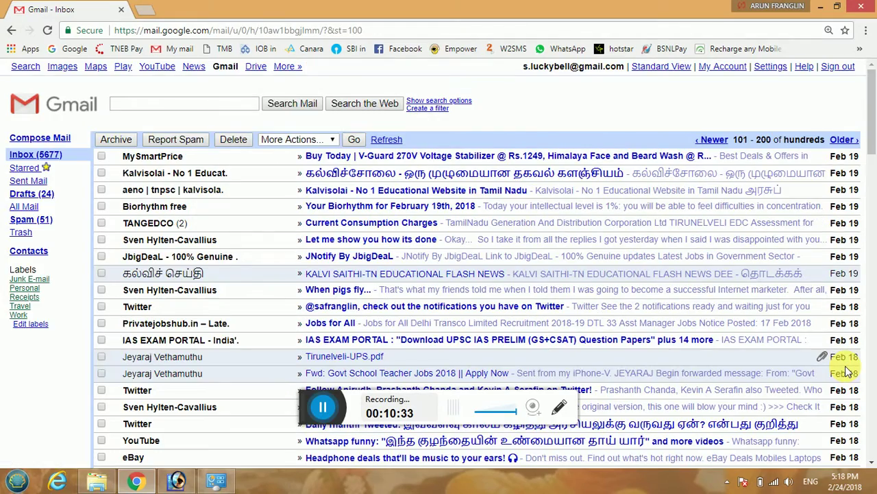
{"action": "scroll", "coordinate": [848, 370], "scroll_direction": "down", "scroll_amount": 4}
{"action": "scroll", "coordinate": [848, 370], "scroll_direction": "down", "scroll_amount": 3}
{"action": "left_click", "coordinate": [375, 295]}
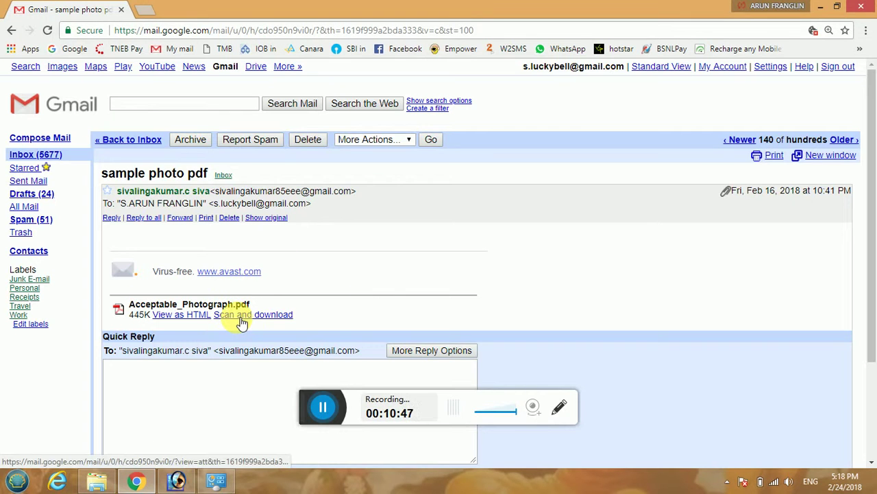
Step: Download the Acceptable_Photograph.pdf attachment and review its examples of acceptable and rejected photographs on both pages
{"action": "left_click", "coordinate": [241, 321]}
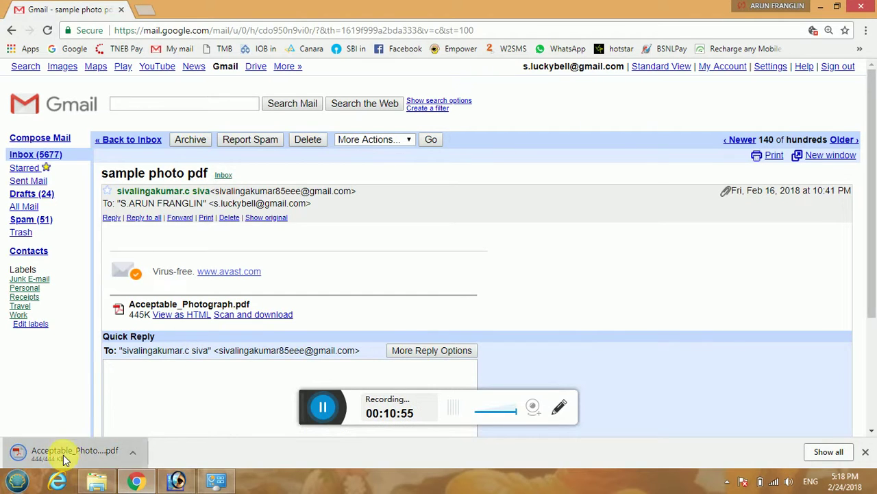
{"action": "left_click", "coordinate": [63, 455]}
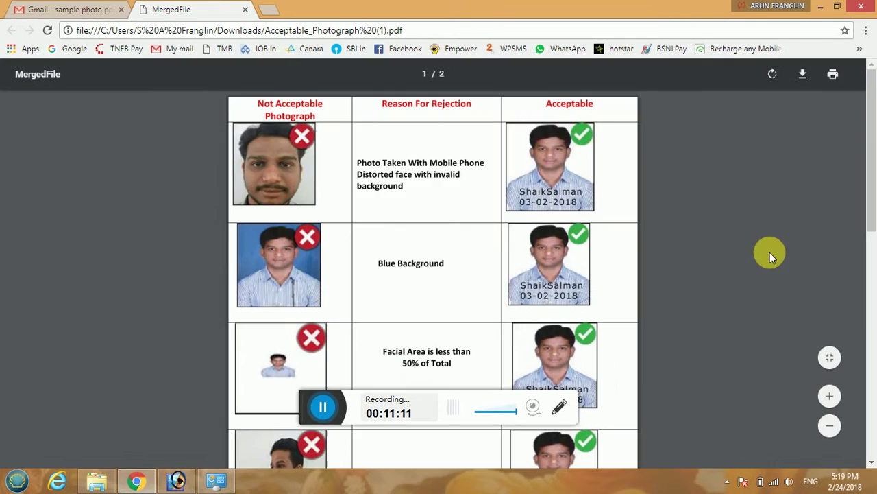
{"action": "scroll", "coordinate": [871, 226], "scroll_direction": "down", "scroll_amount": 2}
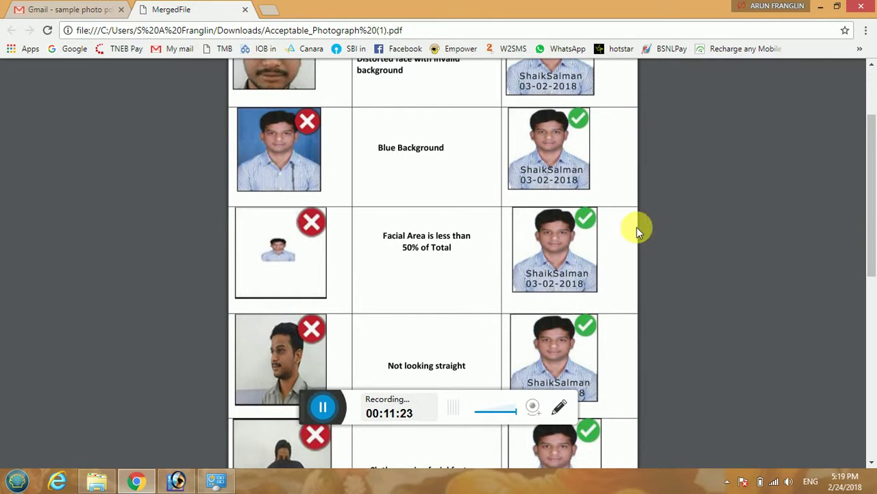
{"action": "left_click_drag", "start_coordinate": [871, 221], "coordinate": [868, 449]}
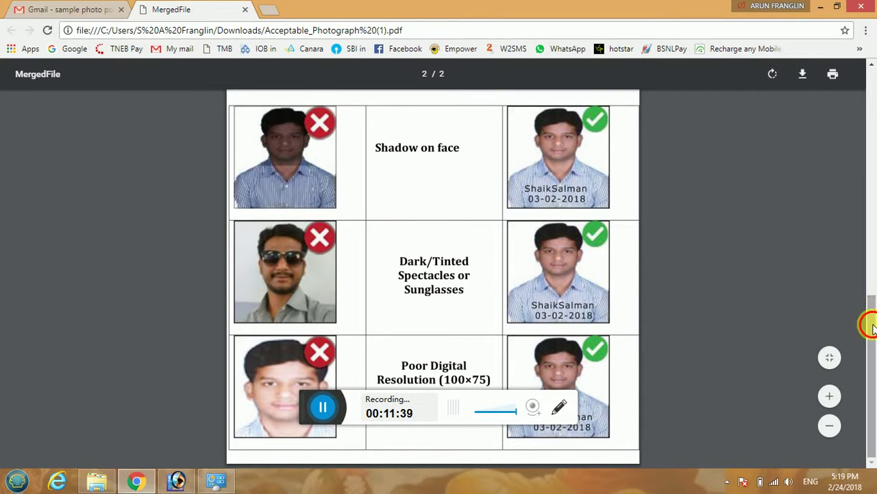
{"action": "left_click_drag", "start_coordinate": [868, 320], "coordinate": [874, 301]}
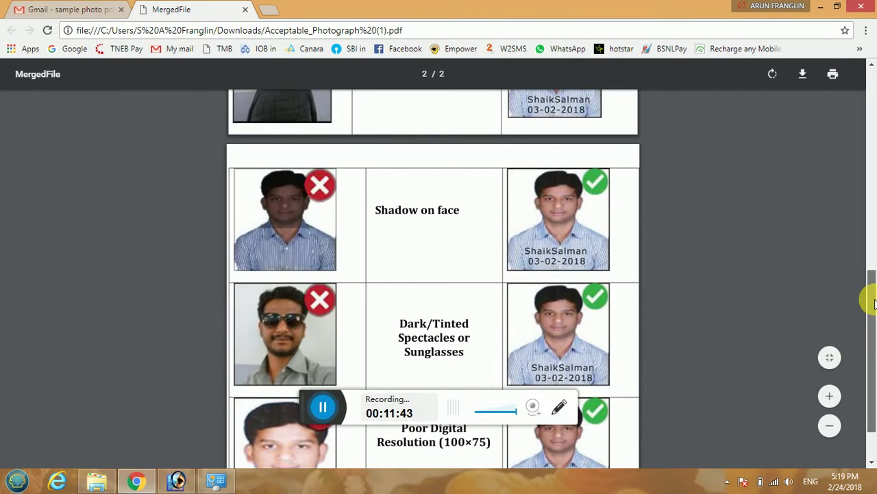
{"action": "mouse_move", "coordinate": [873, 302]}
{"action": "left_mouse_down"}
{"action": "mouse_move", "coordinate": [868, 309]}
{"action": "mouse_move", "coordinate": [868, 294]}
{"action": "left_mouse_up"}
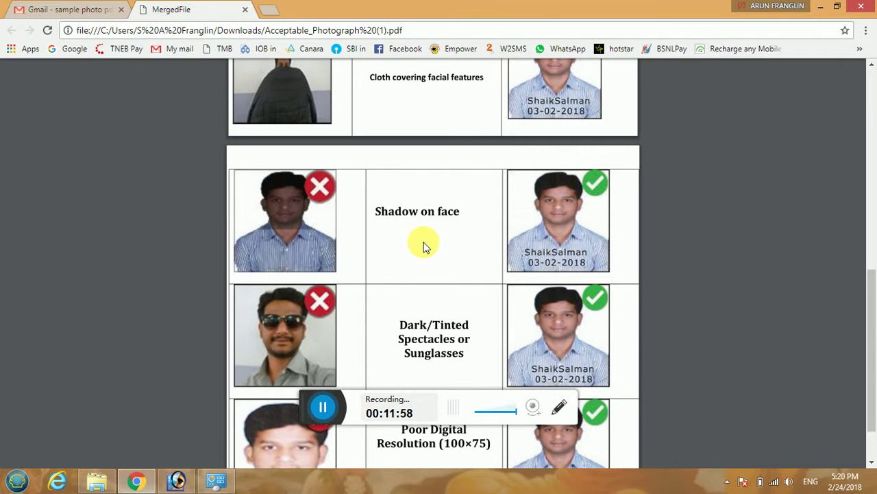
Step: Switch to Photoshop and start a text layer at the photo's lower left, using Times New Roman in black
{"action": "left_click", "coordinate": [181, 479]}
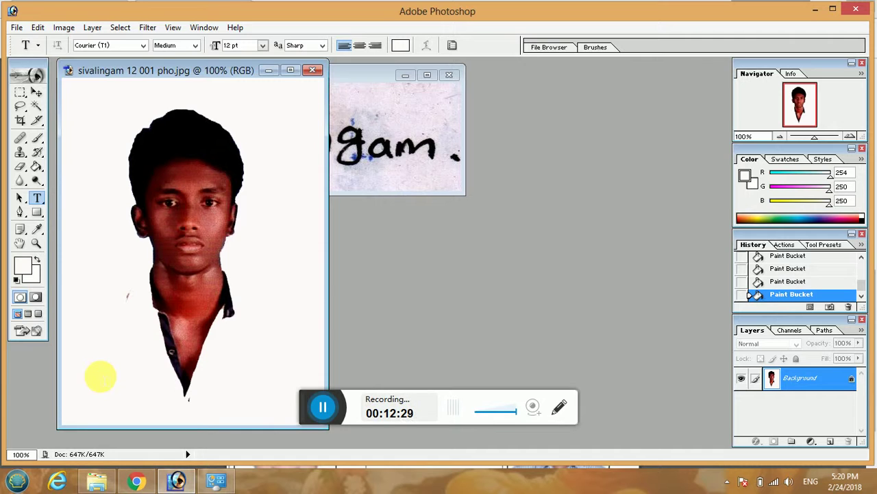
{"action": "left_click", "coordinate": [94, 379]}
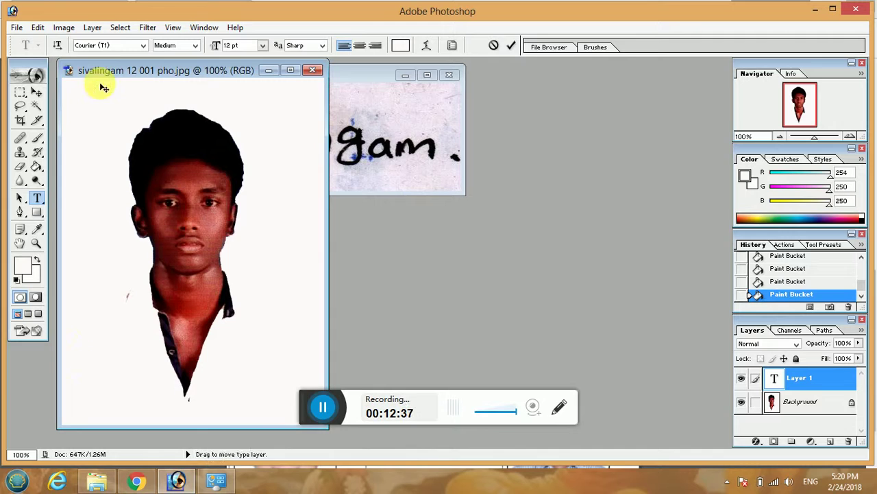
{"action": "left_click", "coordinate": [113, 46]}
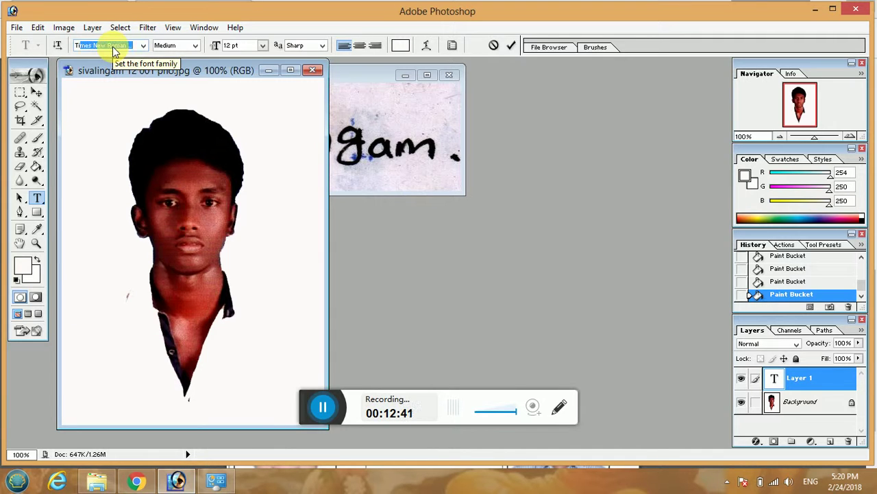
{"action": "type", "text": "Times New Roman"}
{"action": "key", "text": "Return"}
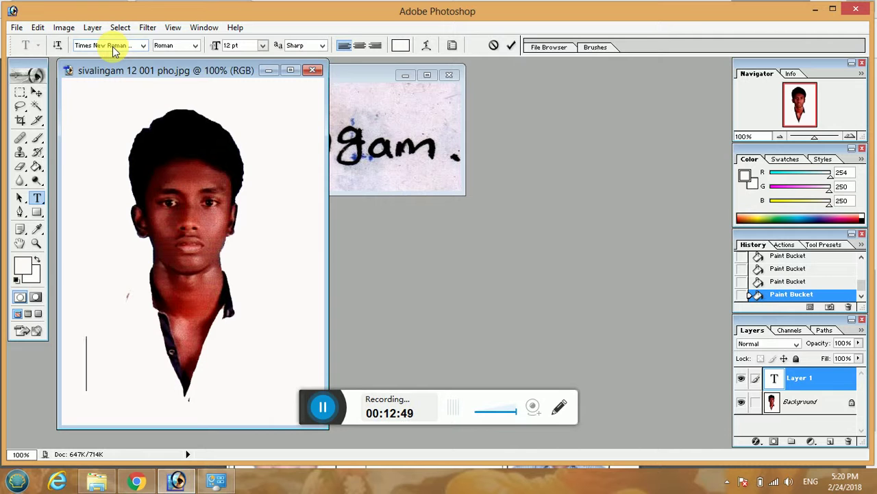
{"action": "left_click", "coordinate": [400, 45]}
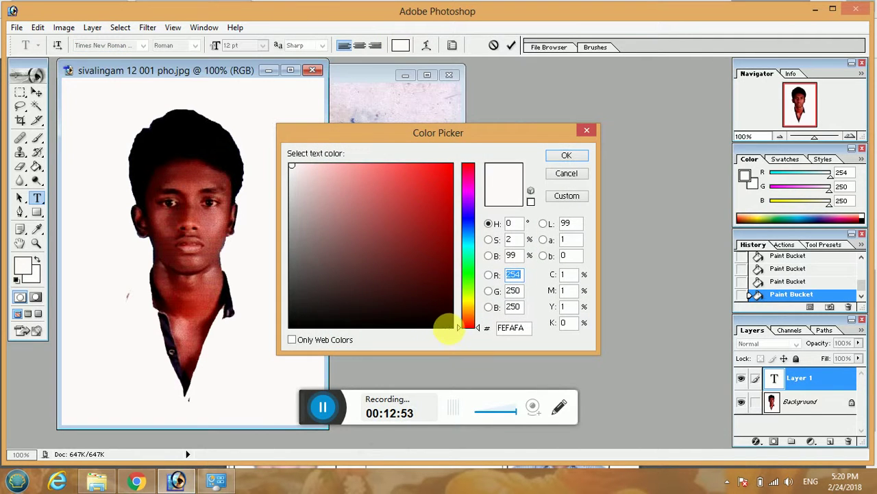
{"action": "left_click", "coordinate": [449, 327]}
{"action": "left_click", "coordinate": [566, 155]}
Step: Enter the person's name with initial in capital letters across the lower part of the photo, ending with a line break
{"action": "type", "text": "Si"}
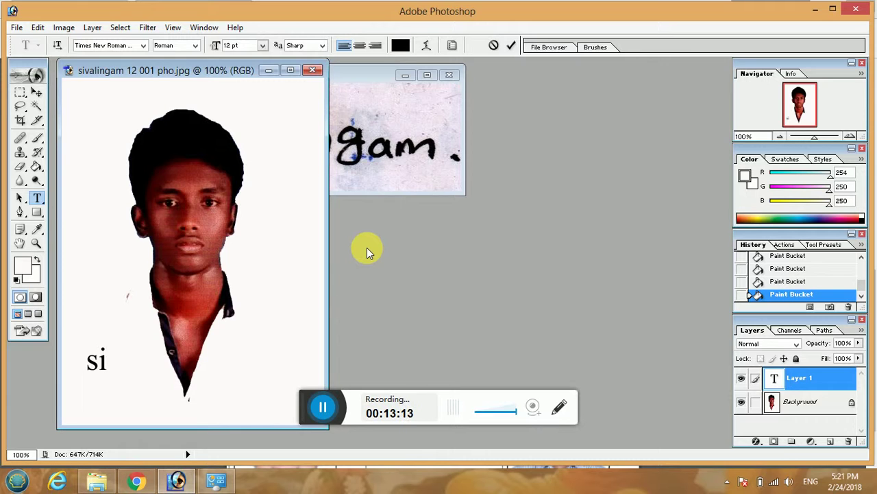
{"action": "key", "text": "BackSpace"}
{"action": "key", "text": "BackSpace"}
{"action": "type", "text": "S"}
{"action": "key", "text": "BackSpace"}
{"action": "type", "text": "IV"}
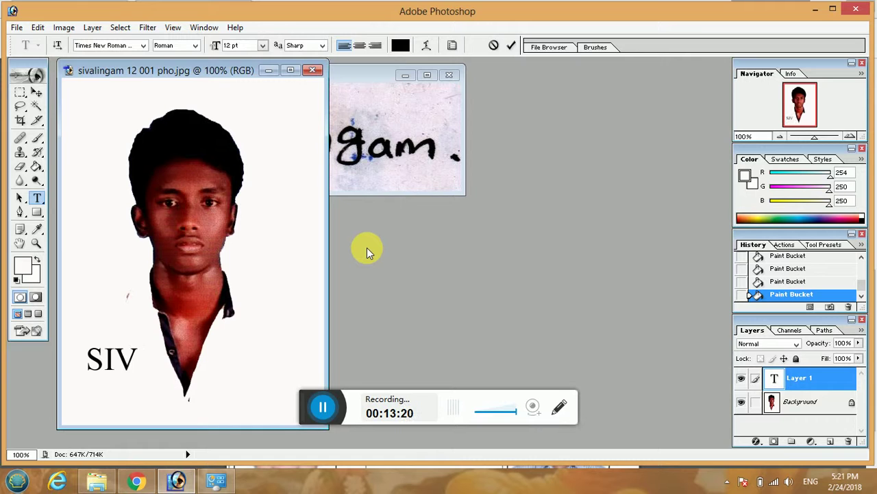
{"action": "type", "text": "ALING   AM"}
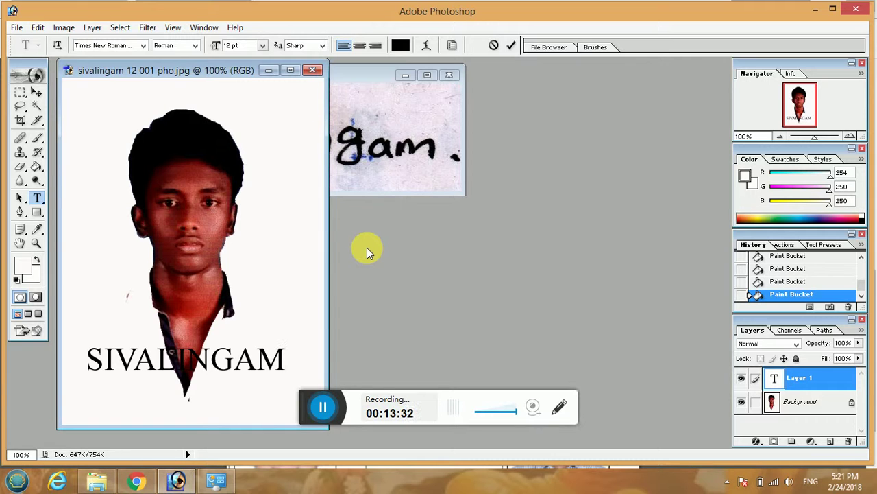
{"action": "type", "text": " S"}
{"action": "key", "text": "Return"}
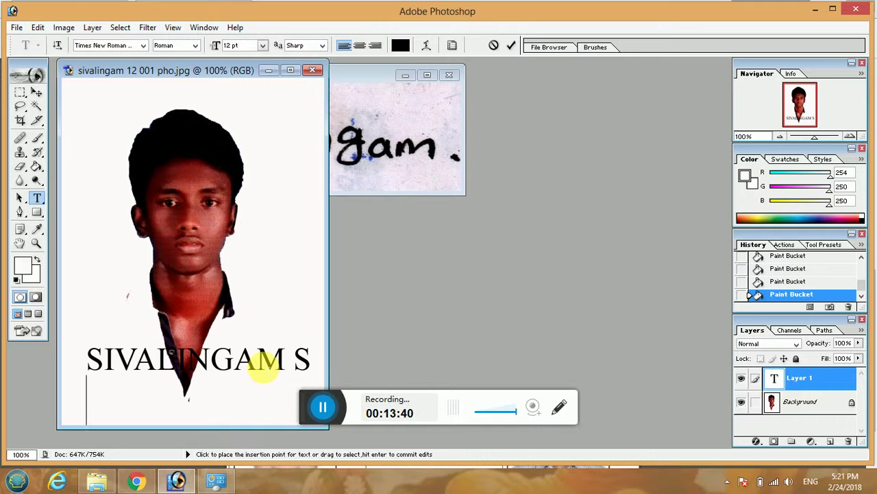
Step: Begin the date on the second text line below the name with 20
{"action": "type", "text": "20"}
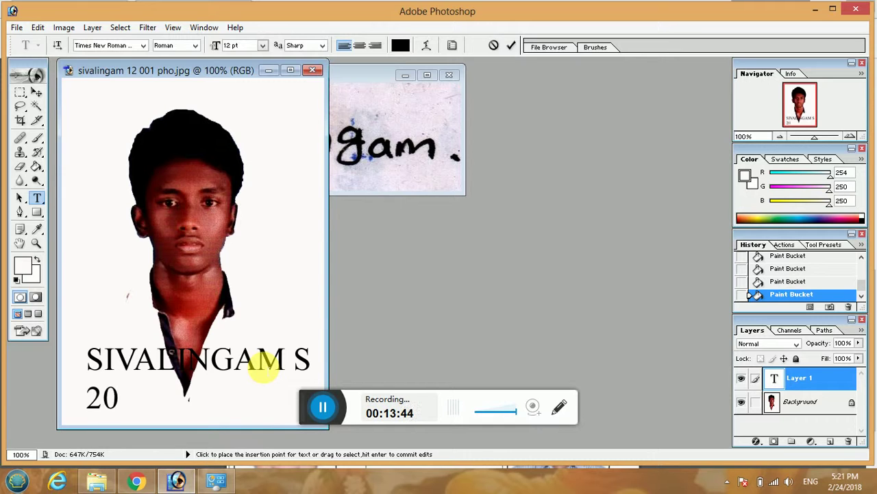